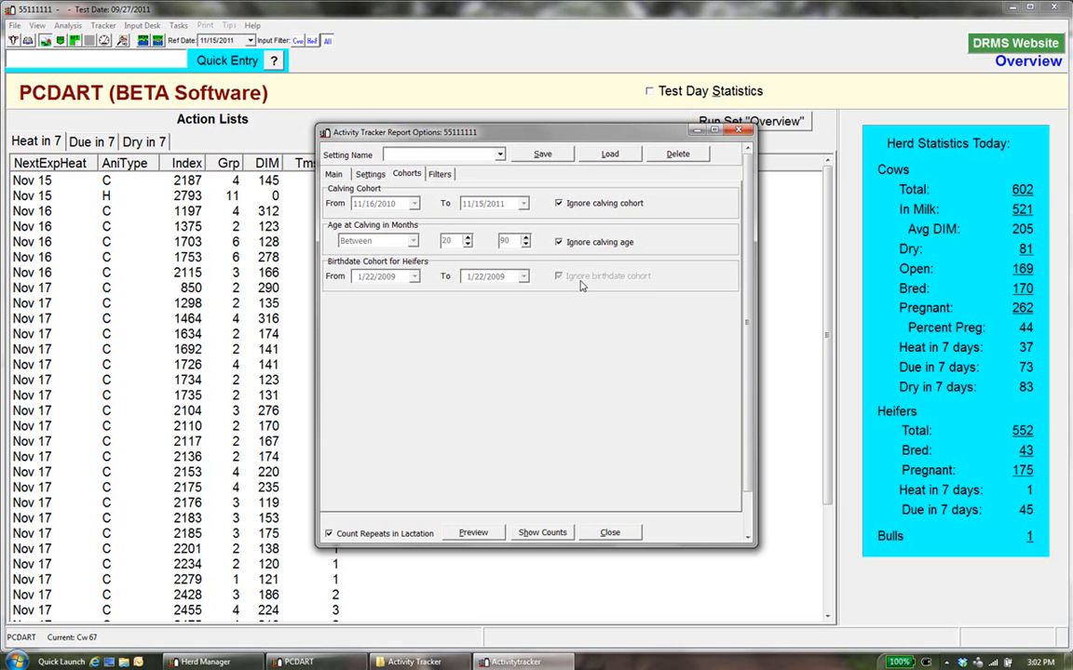
Switch the report to heifers, check which cohort options are available, and switch it back to cows.
click(332, 174)
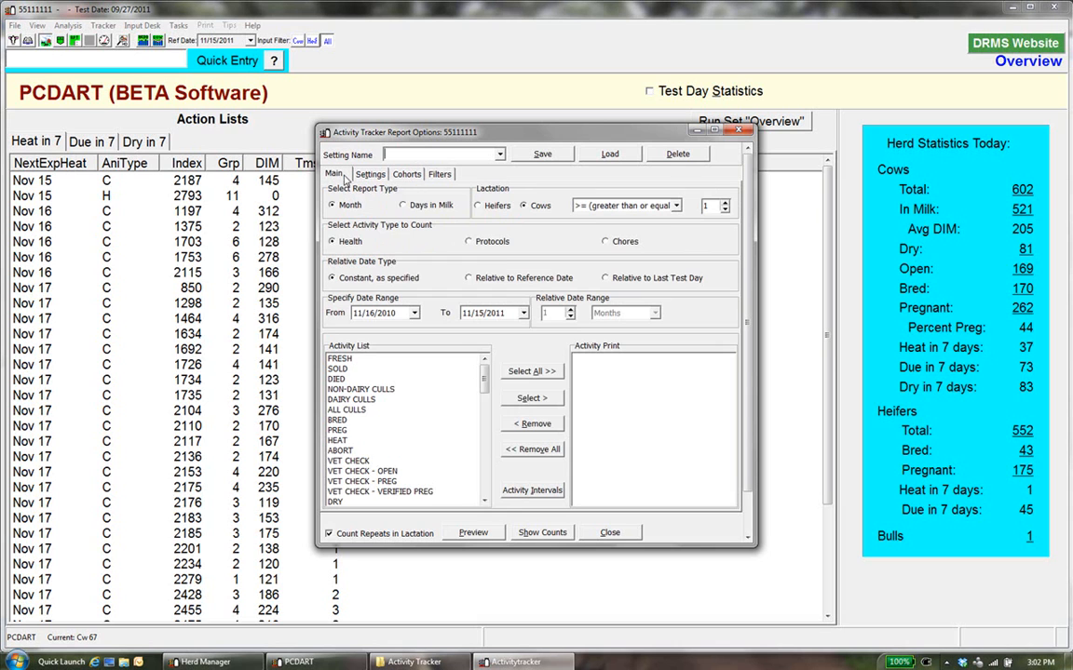
click(484, 210)
click(403, 174)
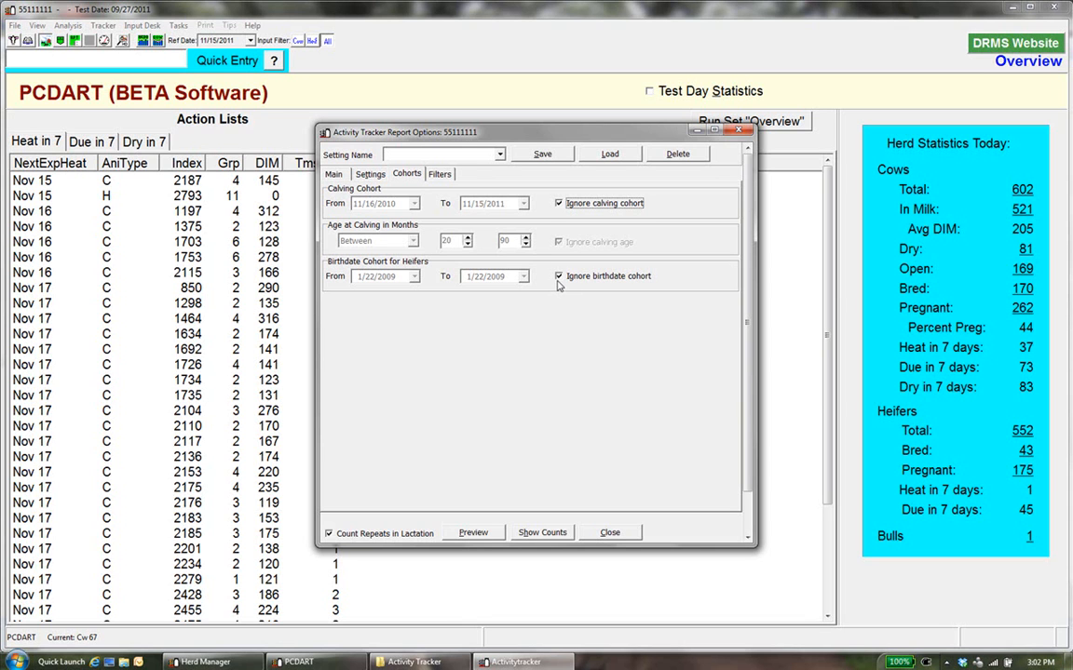
click(333, 174)
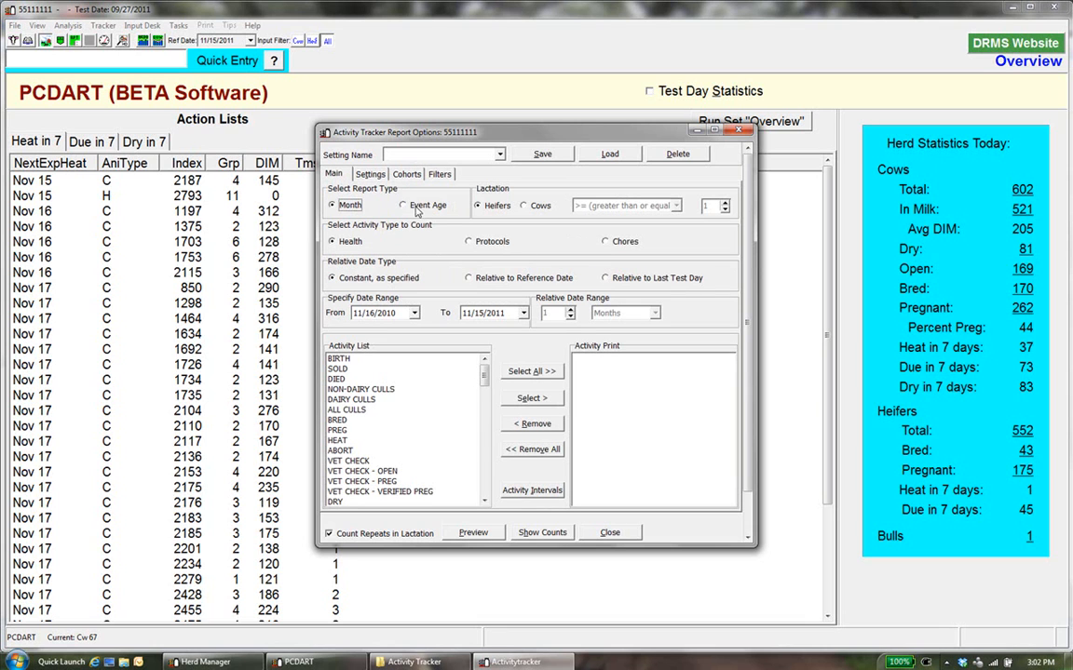
click(524, 207)
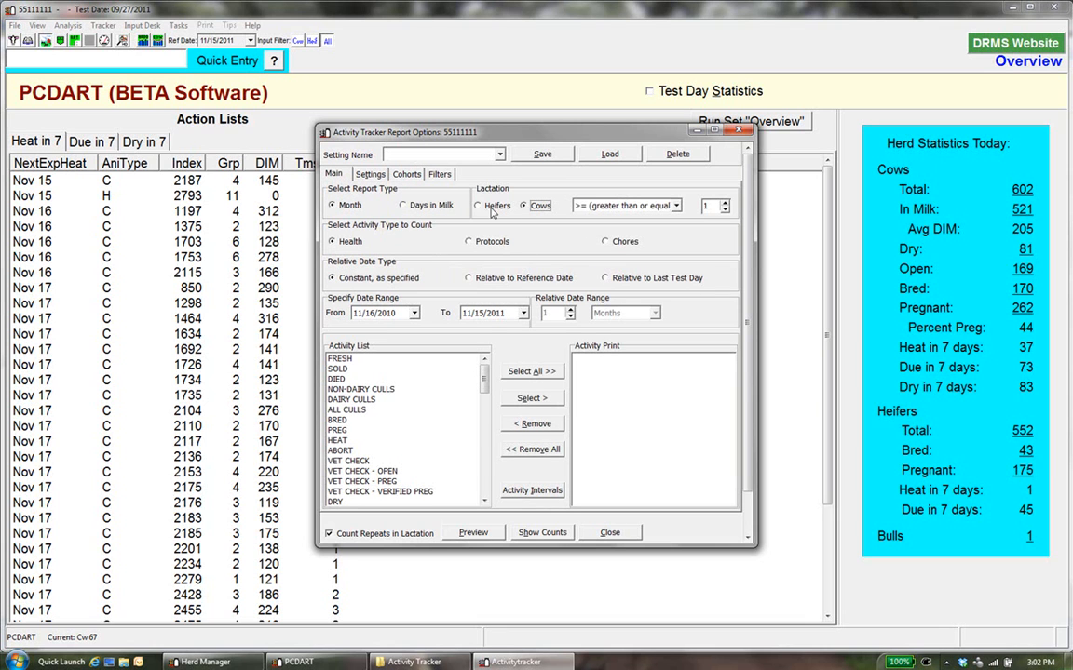
Stop ignoring the calving cohort and set its date range from 1/1/2011 to 1/31/2011.
click(407, 174)
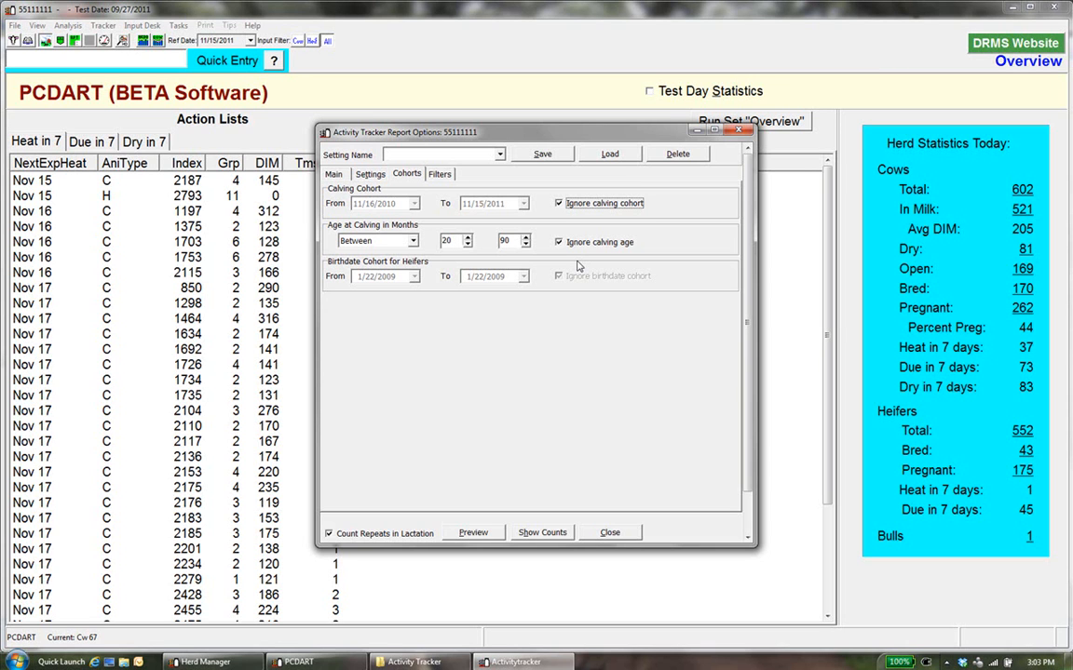
click(559, 204)
click(357, 204)
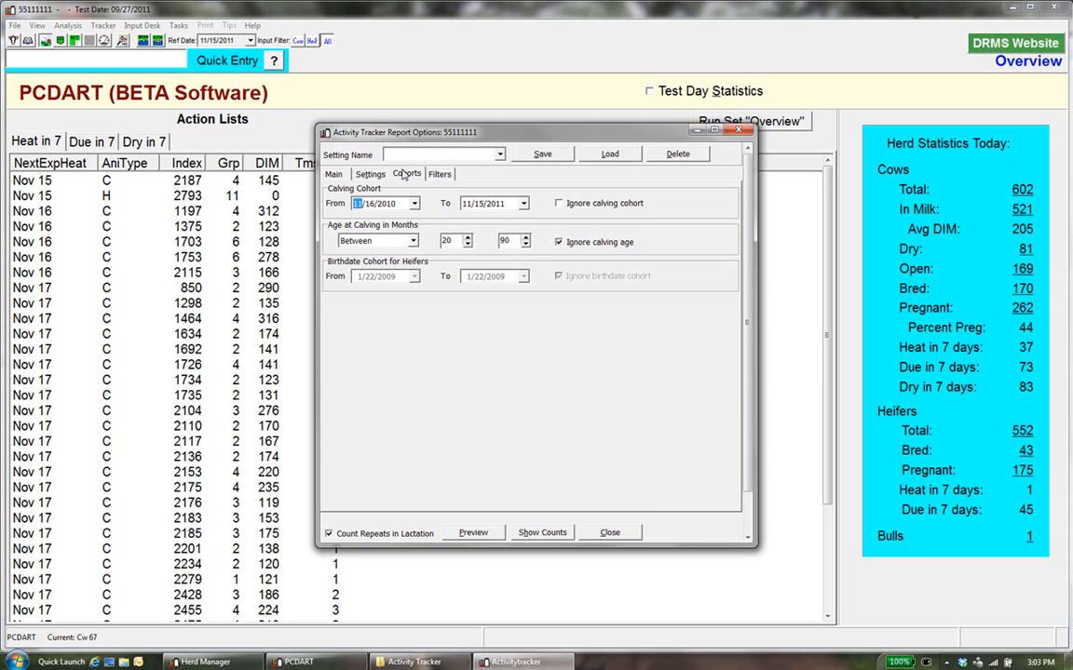
text(1)
key(Right)
text(1)
key(Right)
text(11)
key(Tab)
text(1)
key(Right)
text(31)
Add FRESH, SOLD, DIED and ALL CULLS to the activities to print, and set the cow lactation comparison to equal.
click(333, 174)
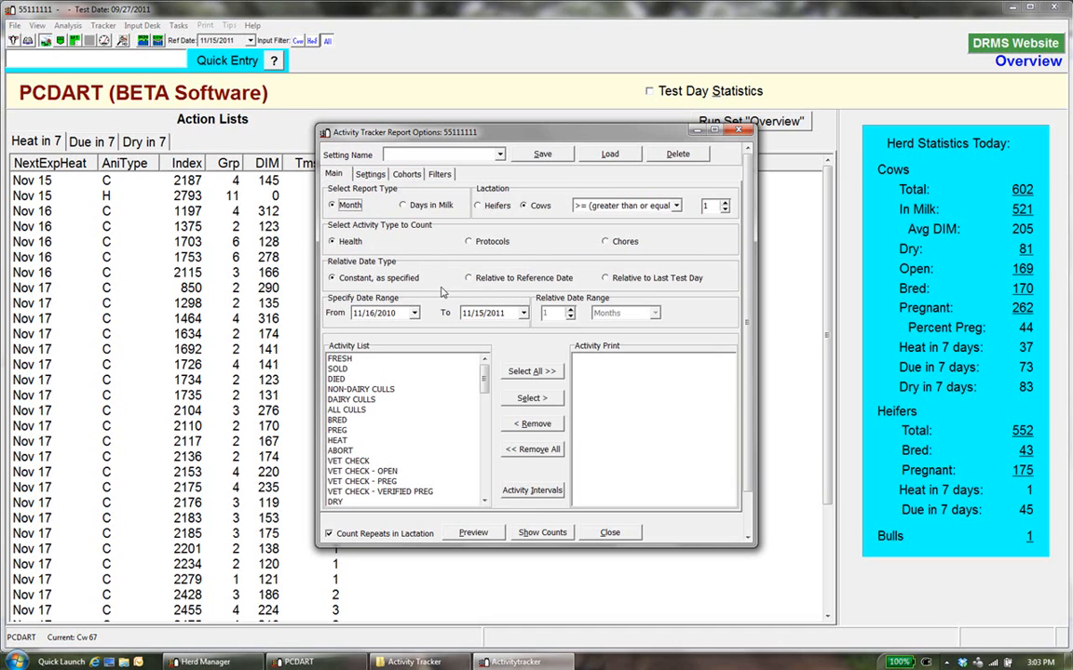
double_click(345, 361)
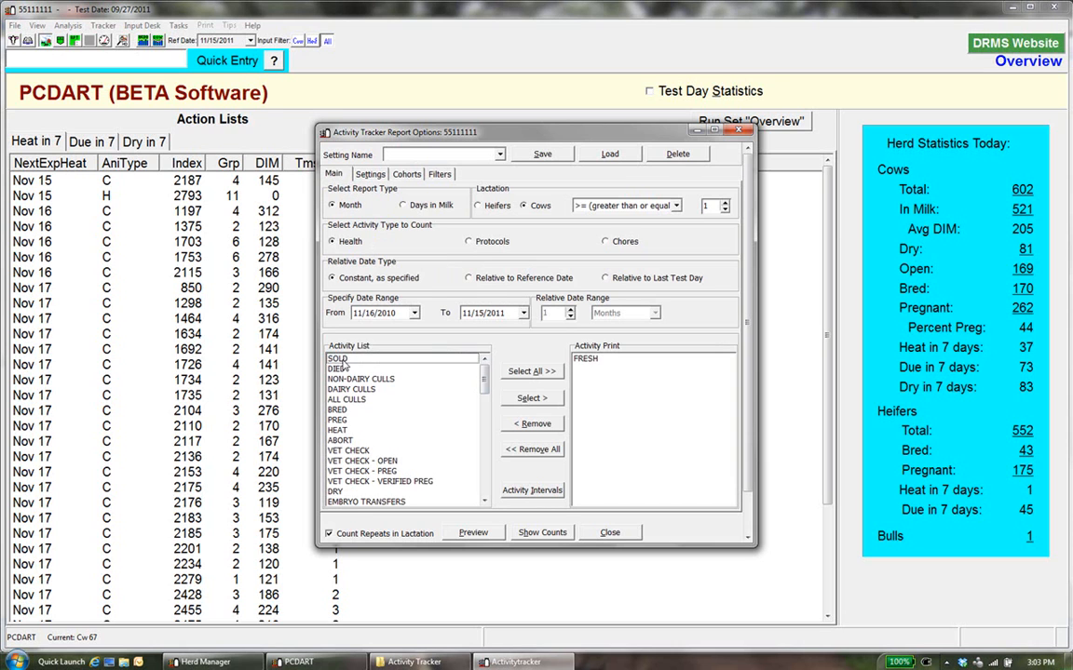
double_click(344, 361)
double_click(345, 361)
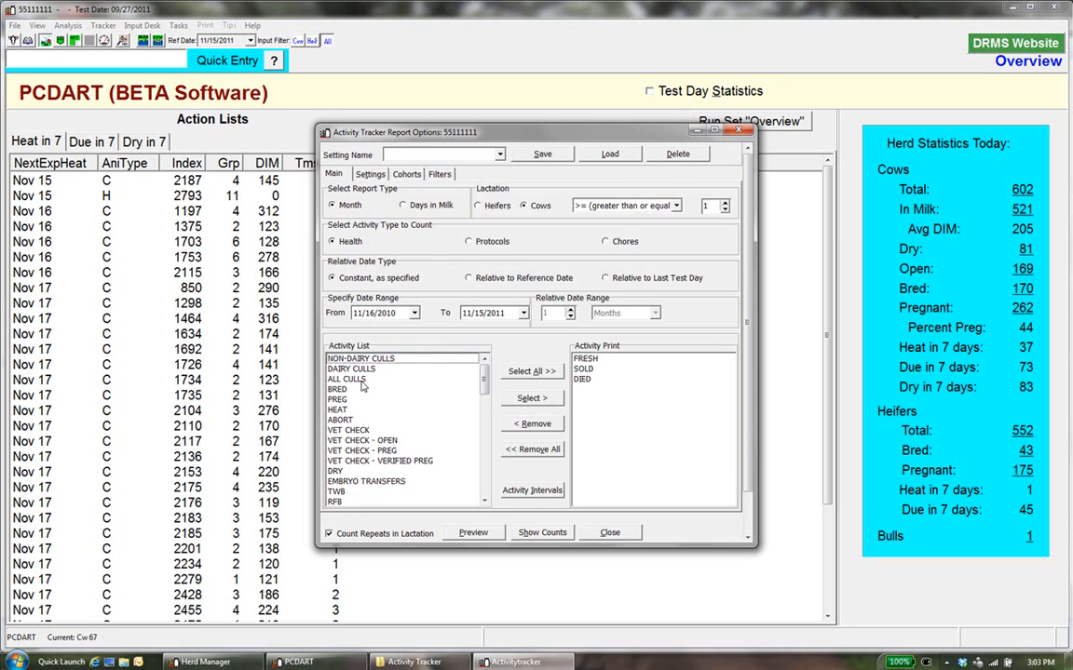
double_click(363, 382)
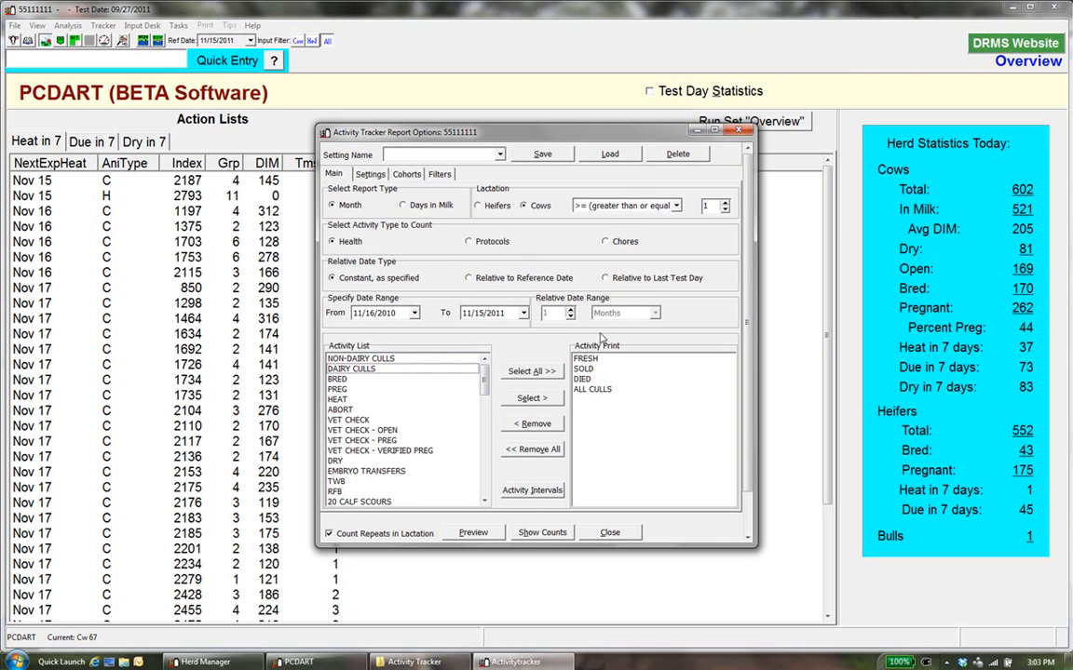
click(677, 206)
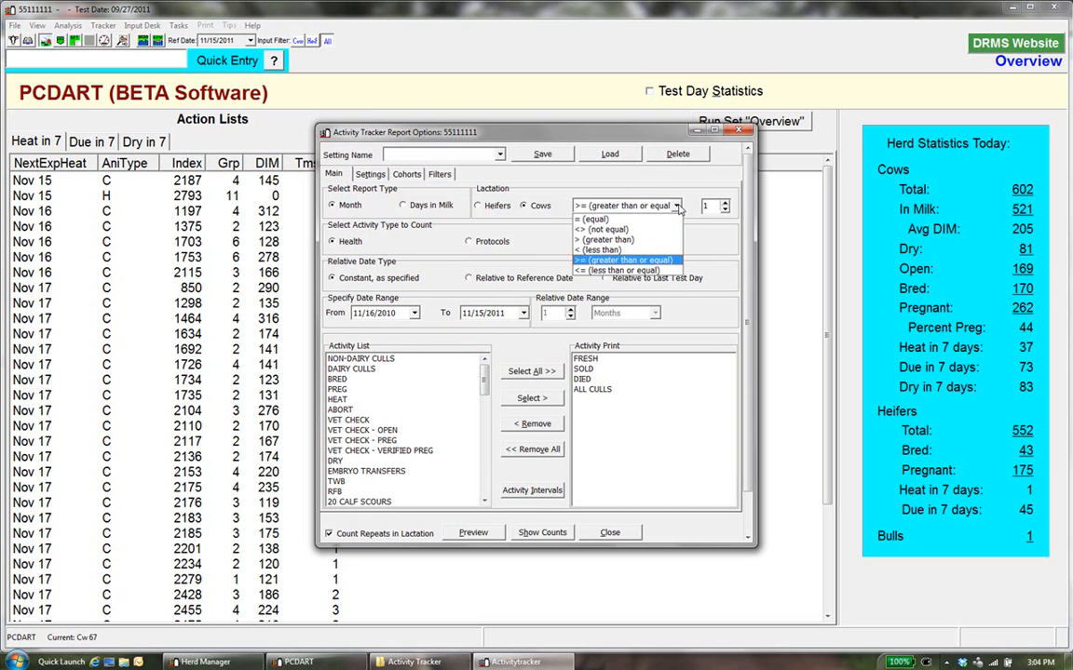
click(670, 207)
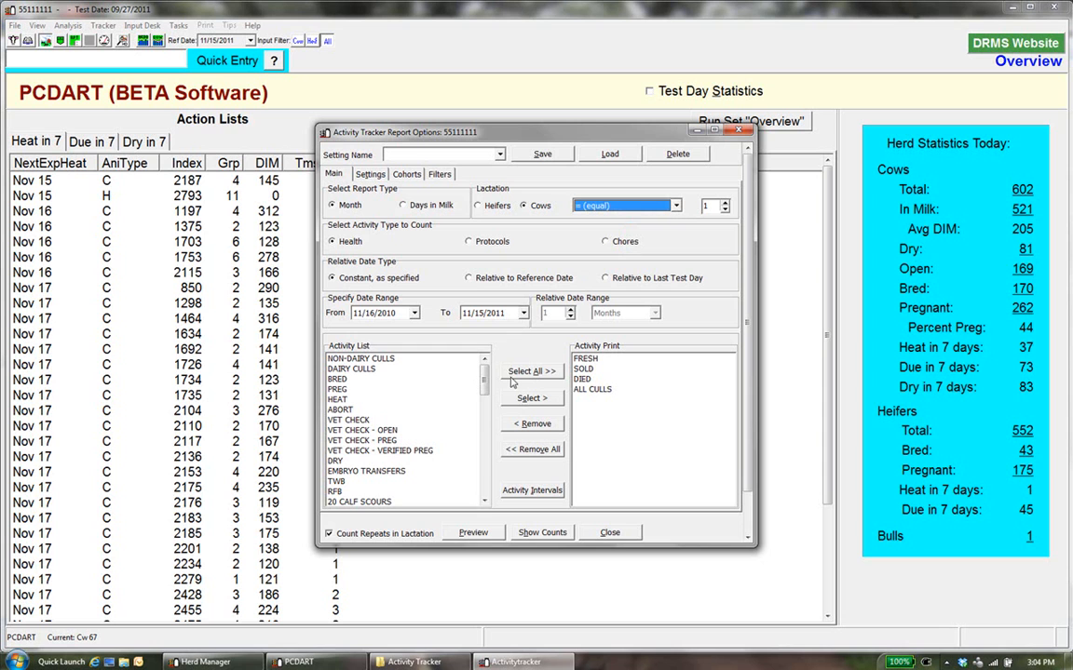
Add all the numbered health activities from 20 CALF SCOURS through 77 ULTRASOUND to the activities to print.
click(484, 501)
click(484, 501)
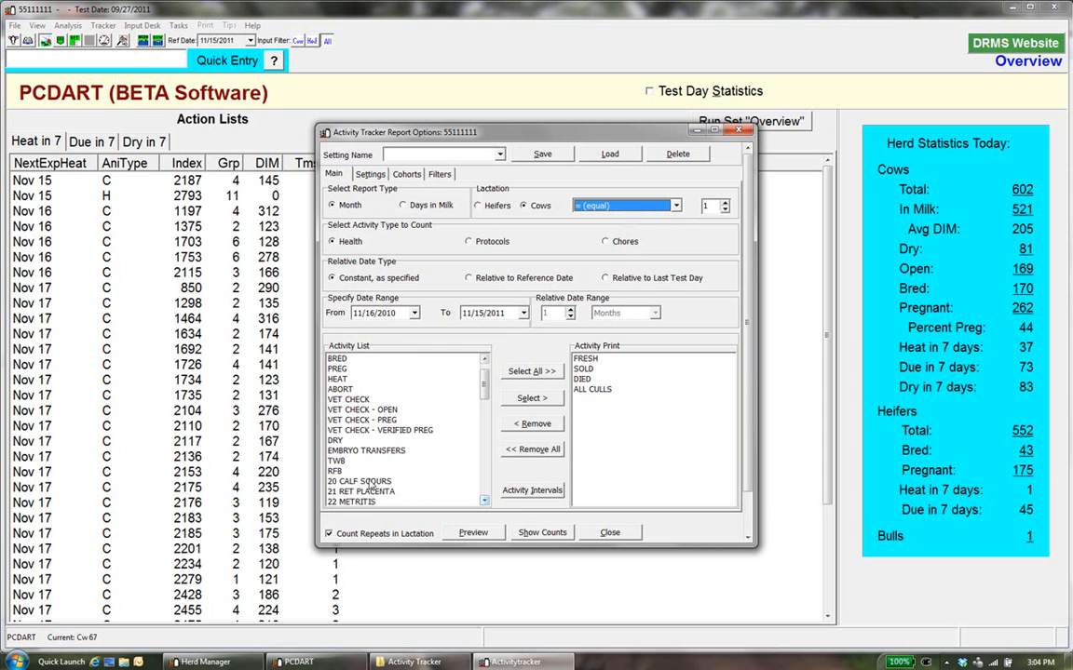
click(373, 484)
drag(484, 386, 485, 475)
click(385, 493)
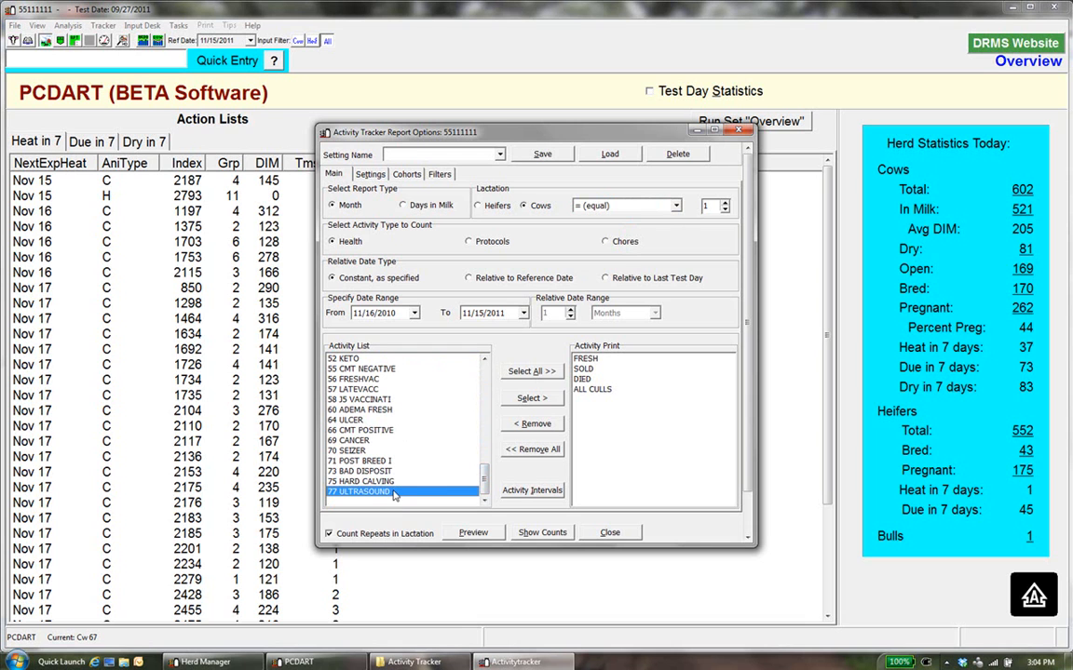
drag(484, 360, 484, 360)
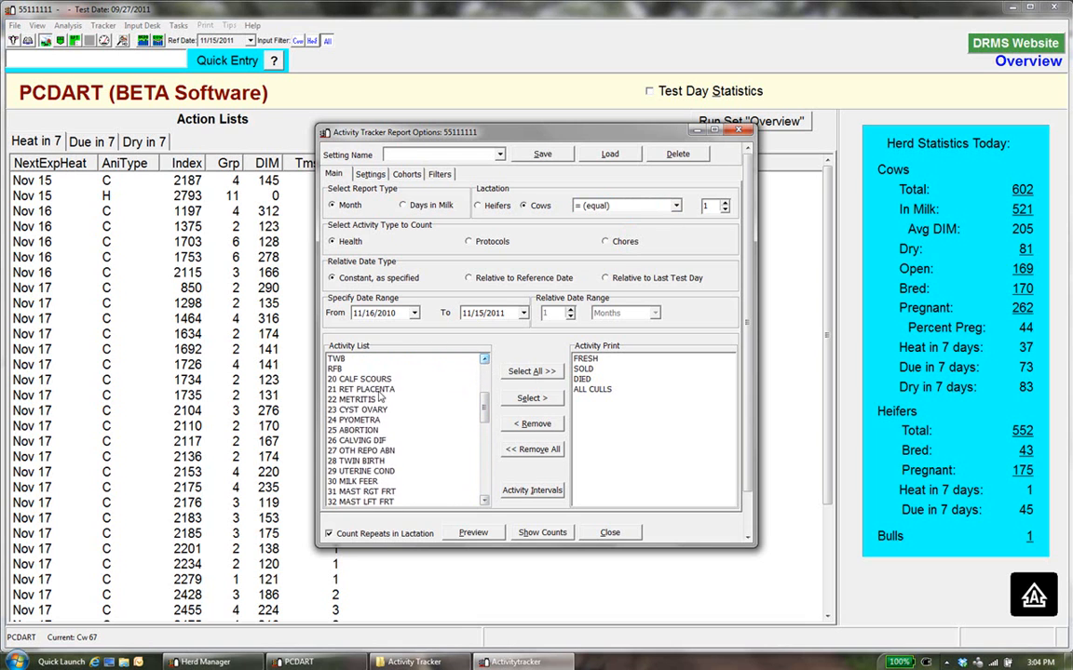
shift+click(374, 380)
click(537, 400)
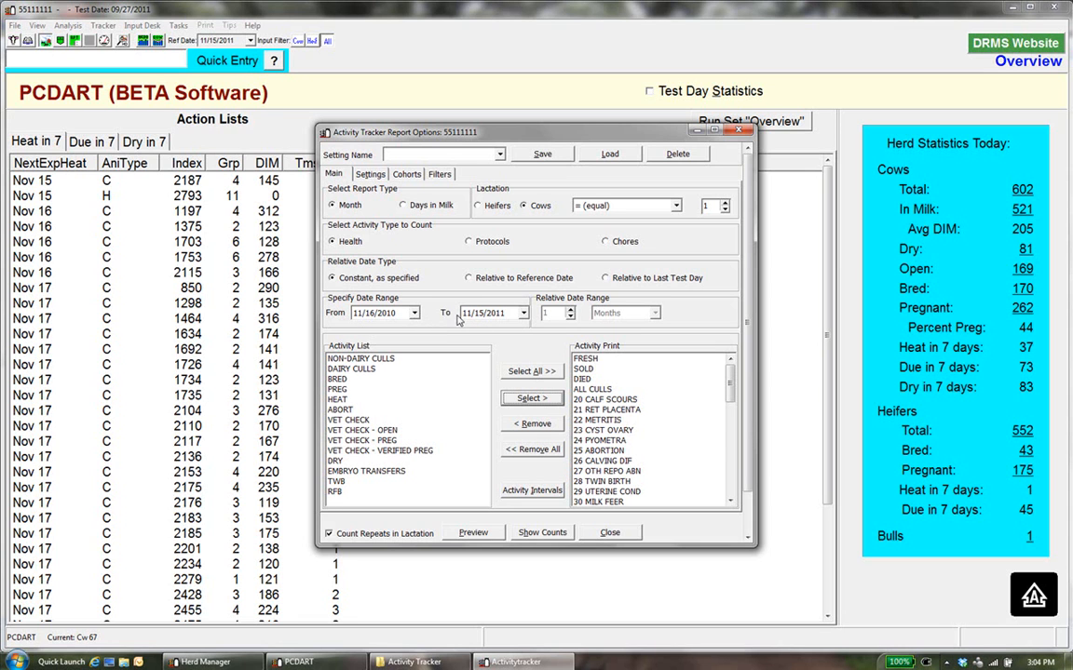
Set the start of the report's date range to 1/1/2011, checking it against the calving cohort dates.
click(361, 316)
text(/1)
click(400, 313)
text(11)
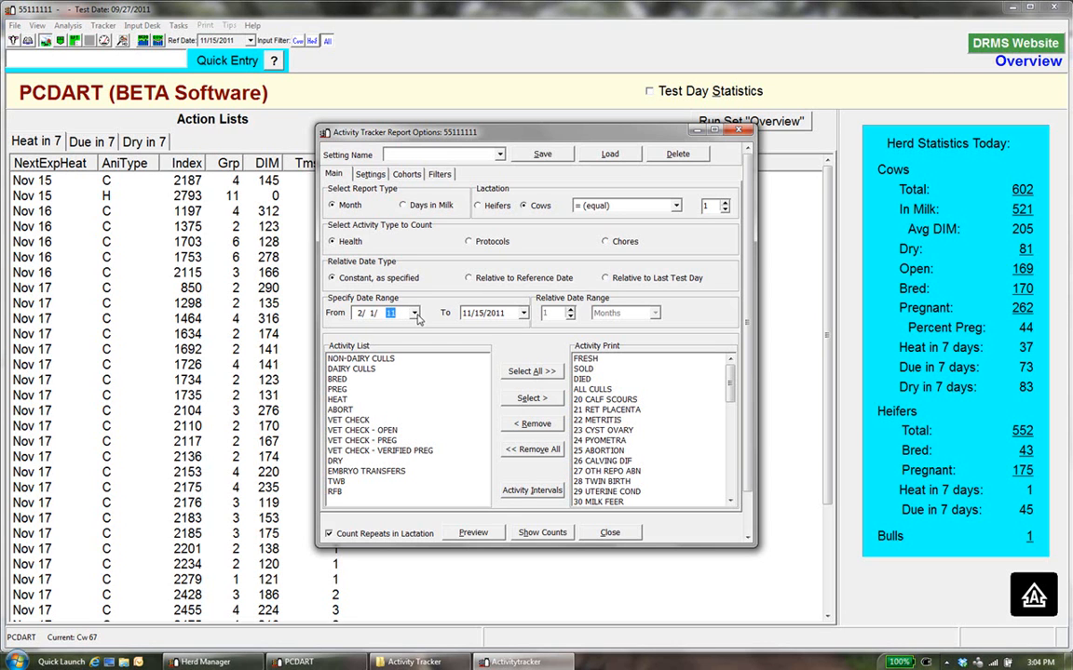
click(406, 175)
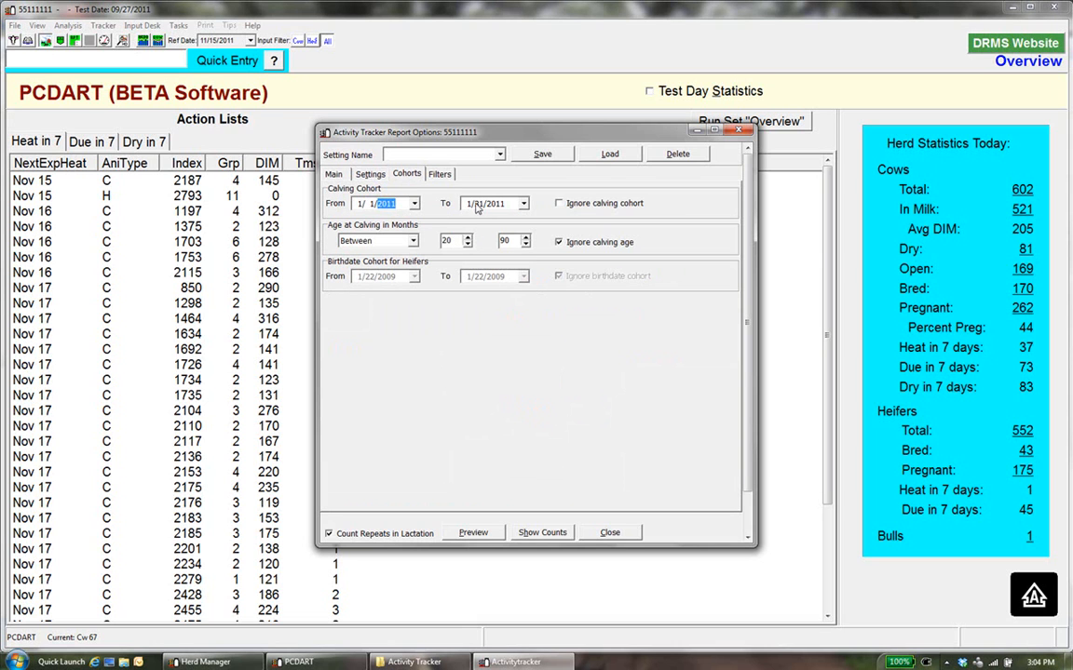
click(334, 174)
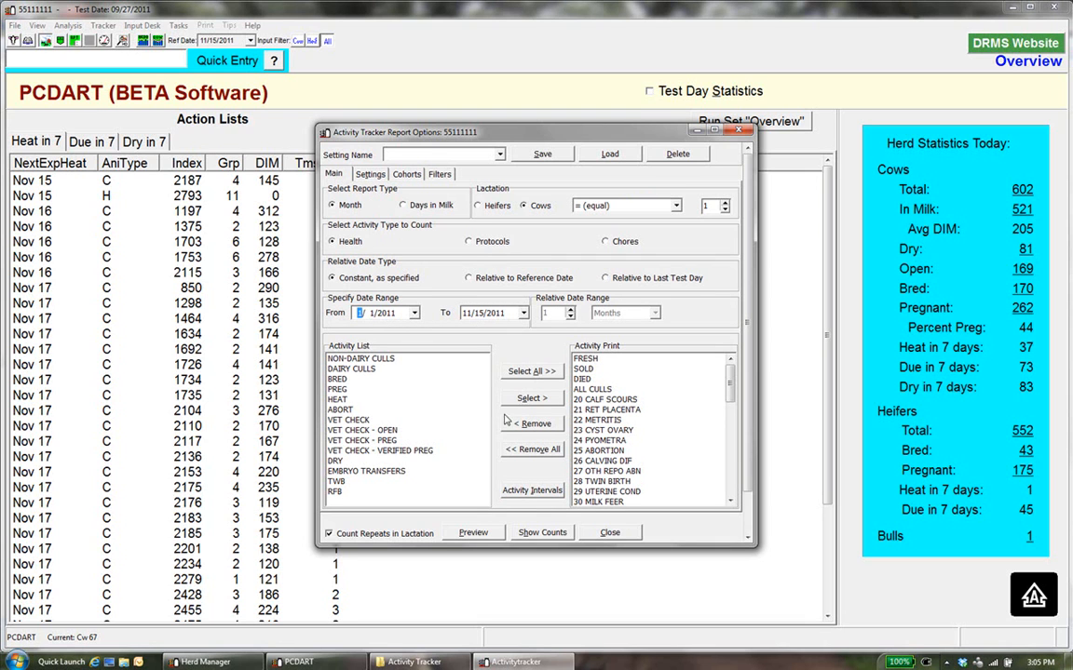
Change the report type to Days in Milk and preview the frequency table.
click(404, 205)
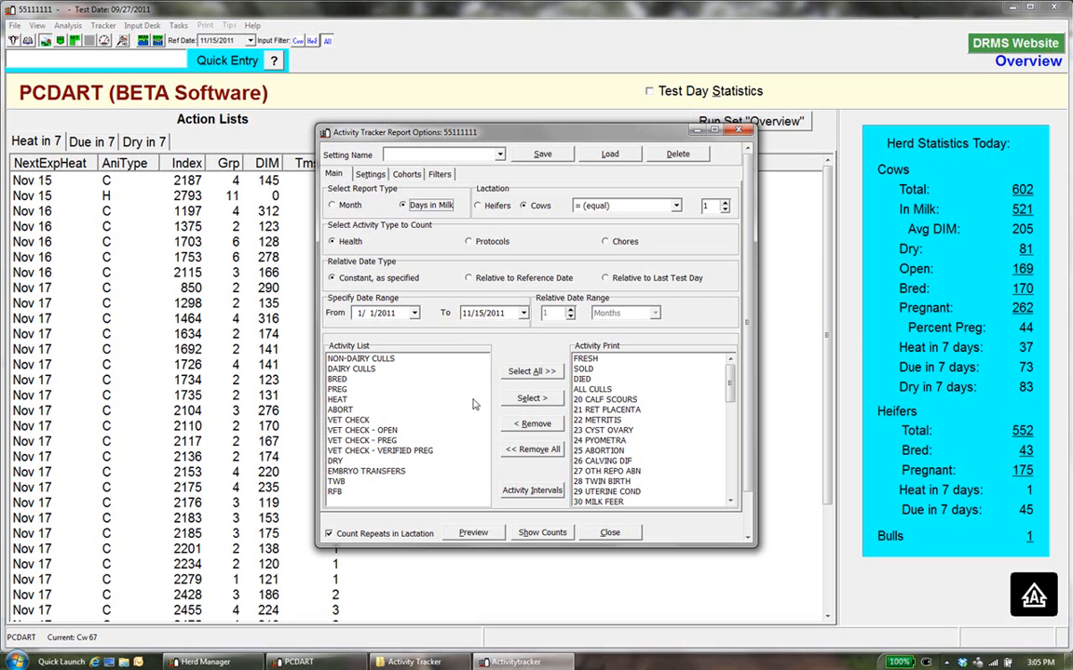
click(475, 532)
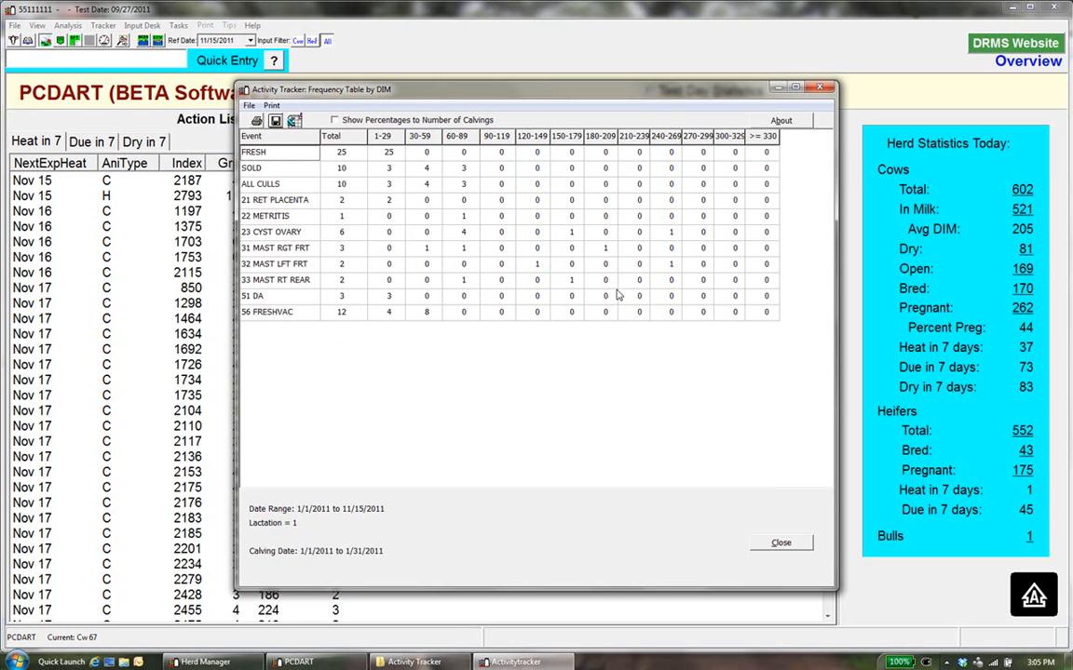
Examine the table as percentages of calvings, list the cows sold at 1-29 days in milk, and close the report.
click(334, 120)
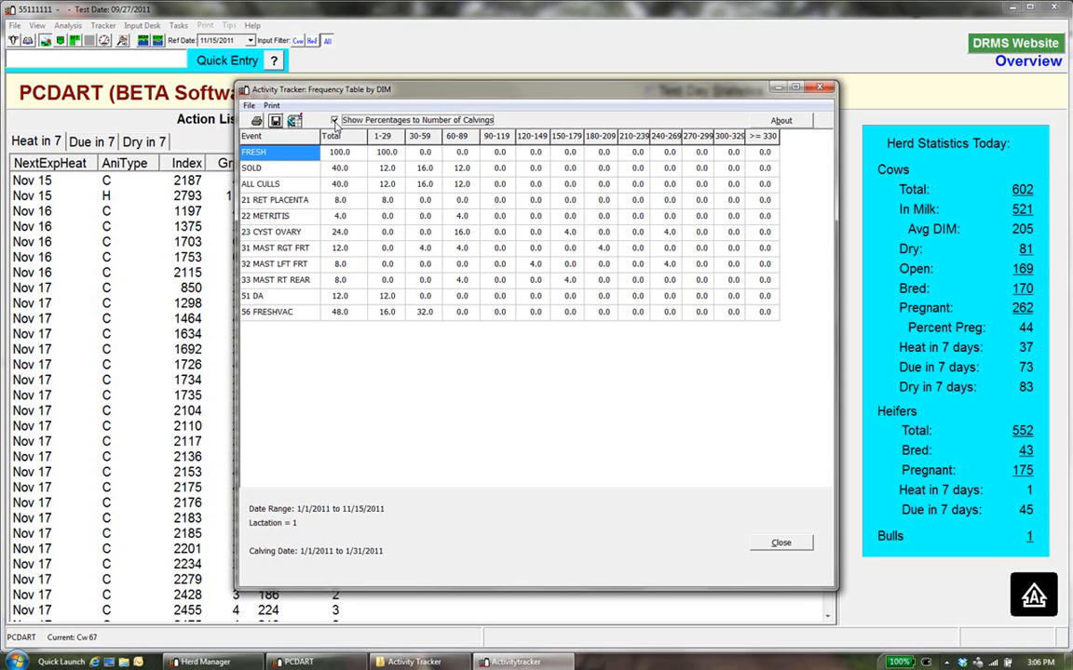
click(335, 121)
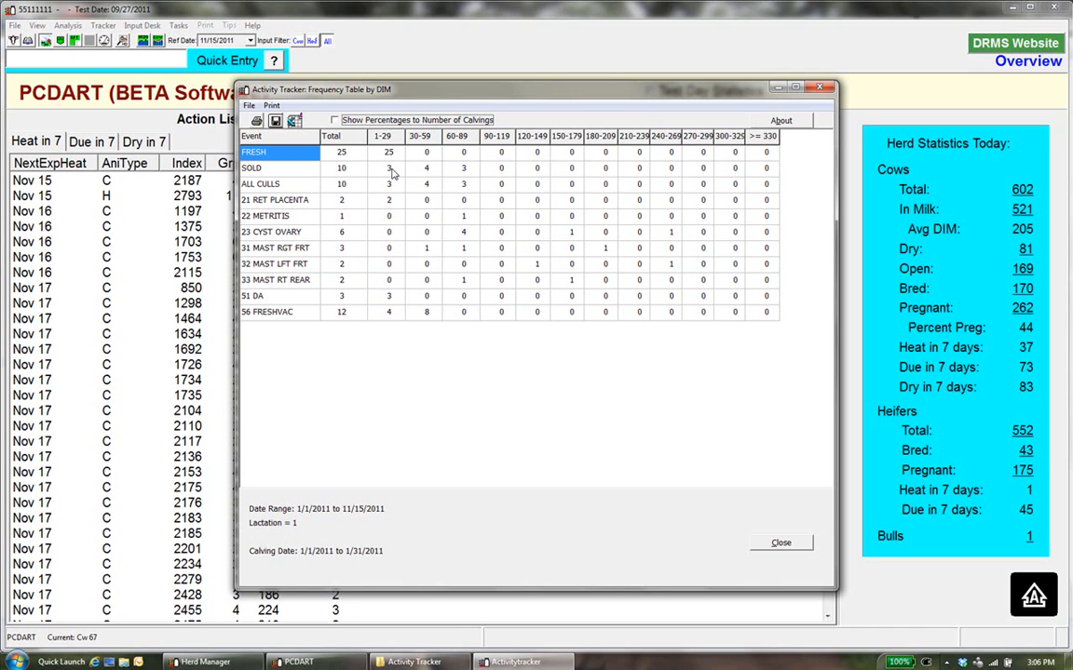
double_click(391, 172)
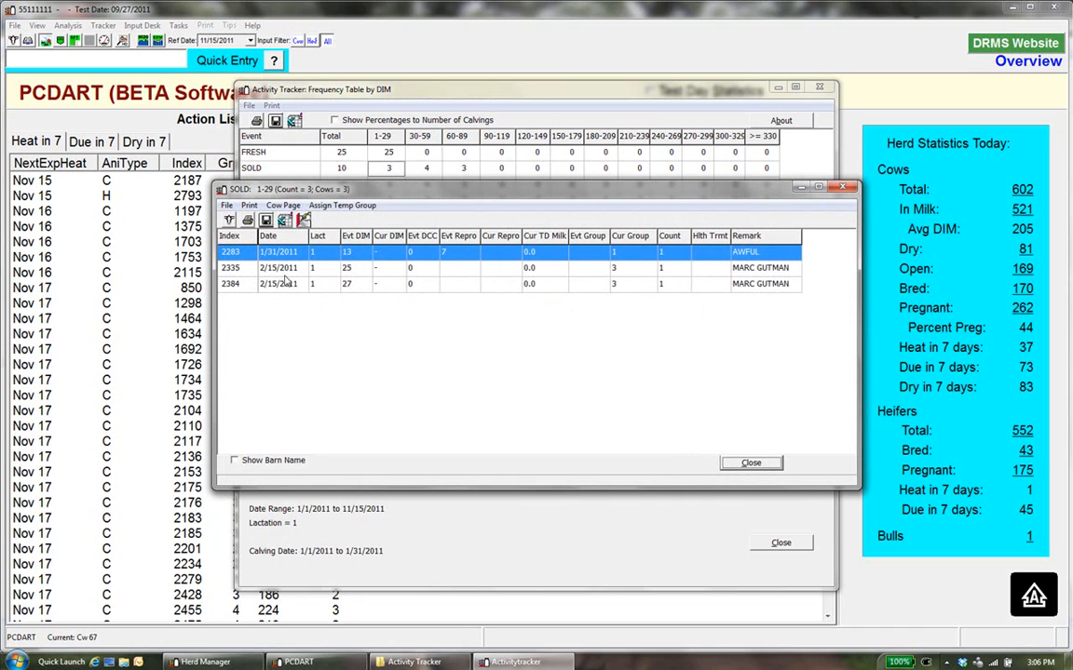
click(750, 463)
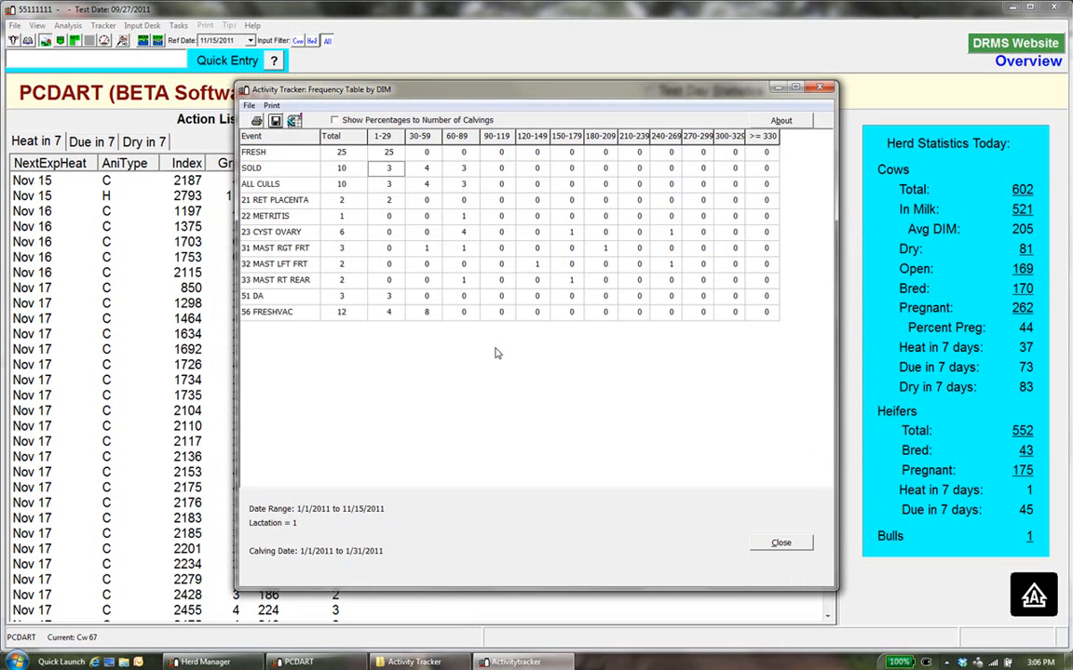
click(781, 542)
Reopen the calving cohort settings of the activity report.
click(406, 174)
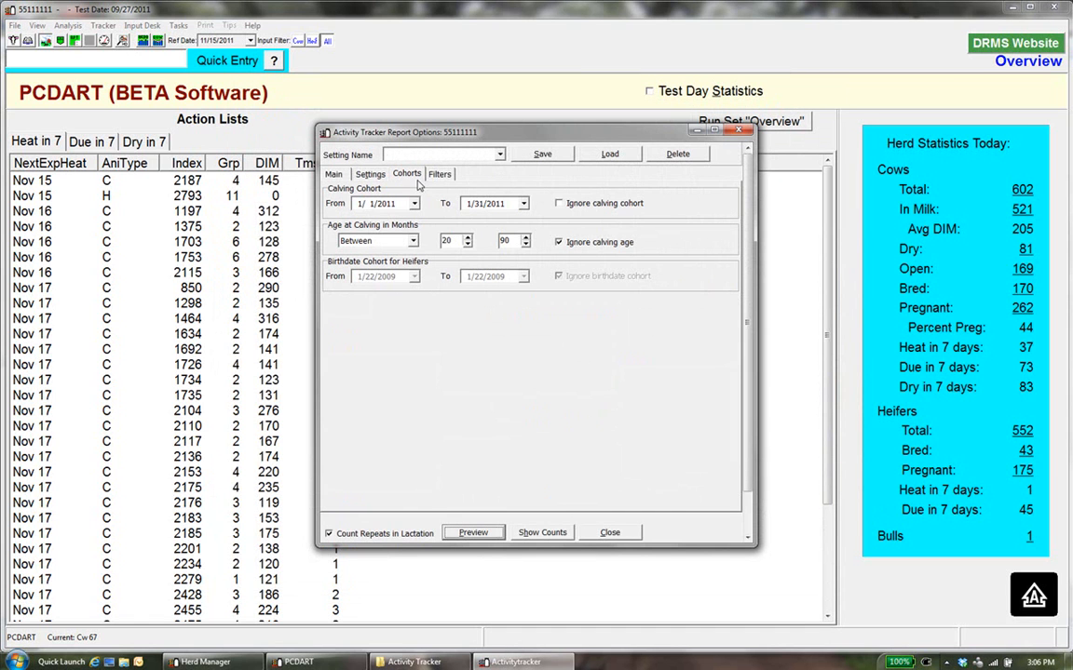